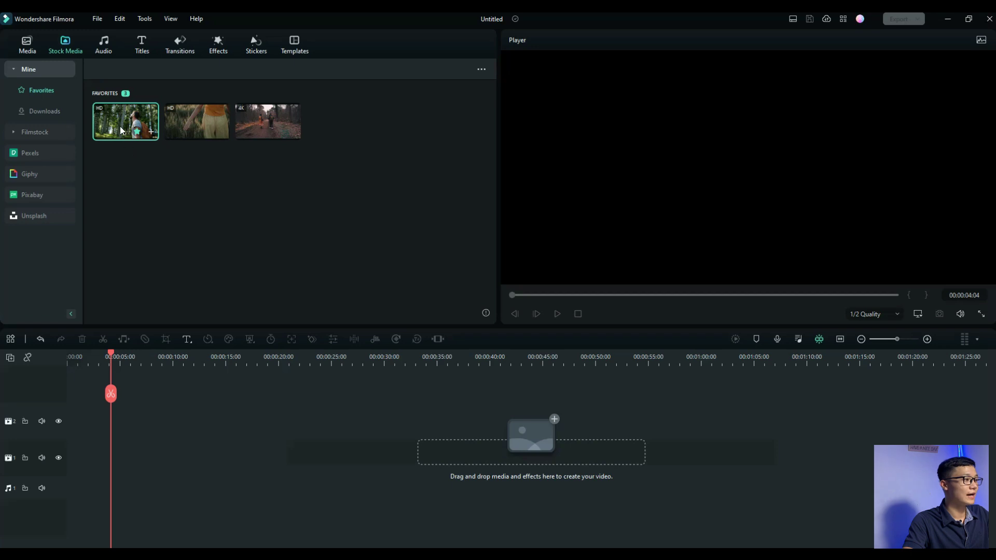
- Place the six-second forest hiker clip on the main video track and preview it from 00:00
left_click_drag(122, 124, 86, 457)
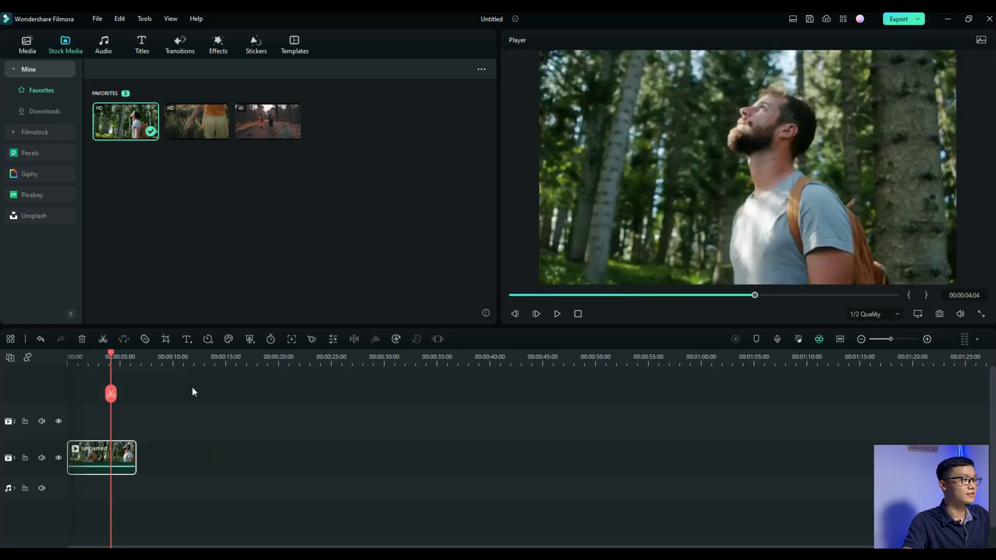
mouse_move(113, 358)
left_mouse_down()
mouse_move(69, 377)
mouse_move(144, 377)
mouse_move(66, 372)
left_mouse_up()
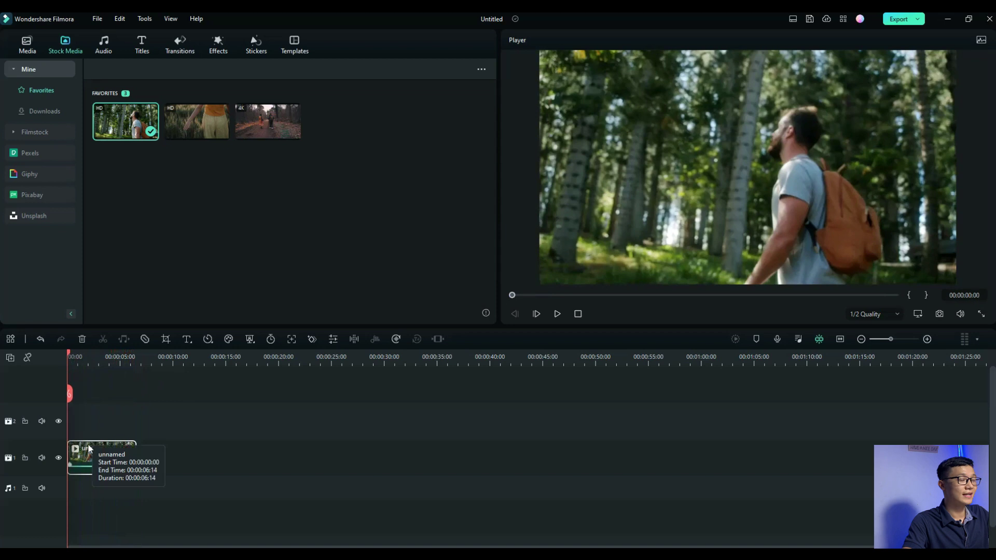
key("space")
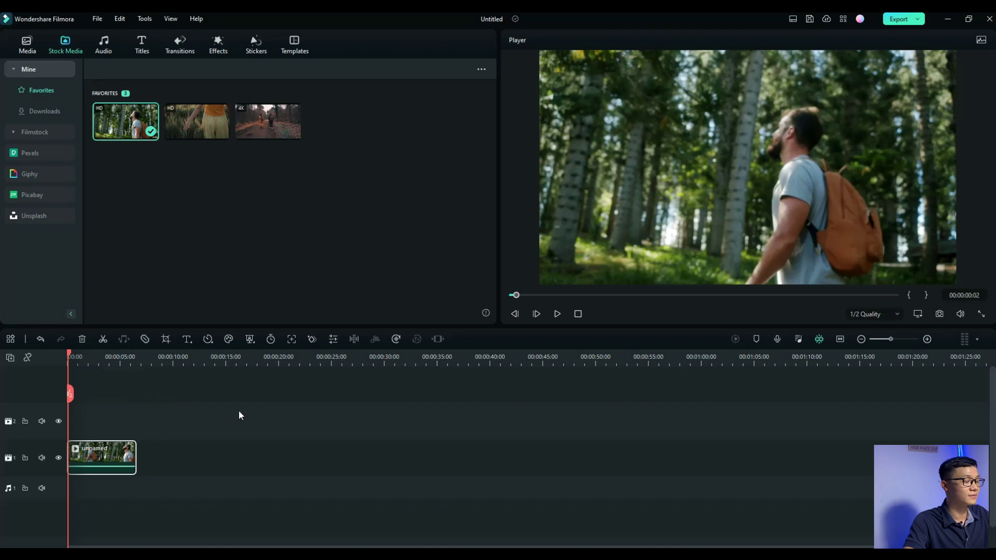
- Show the hiker clip's Video > Basic Transform and Compositing settings, with opacity at 100%
double_click(83, 456)
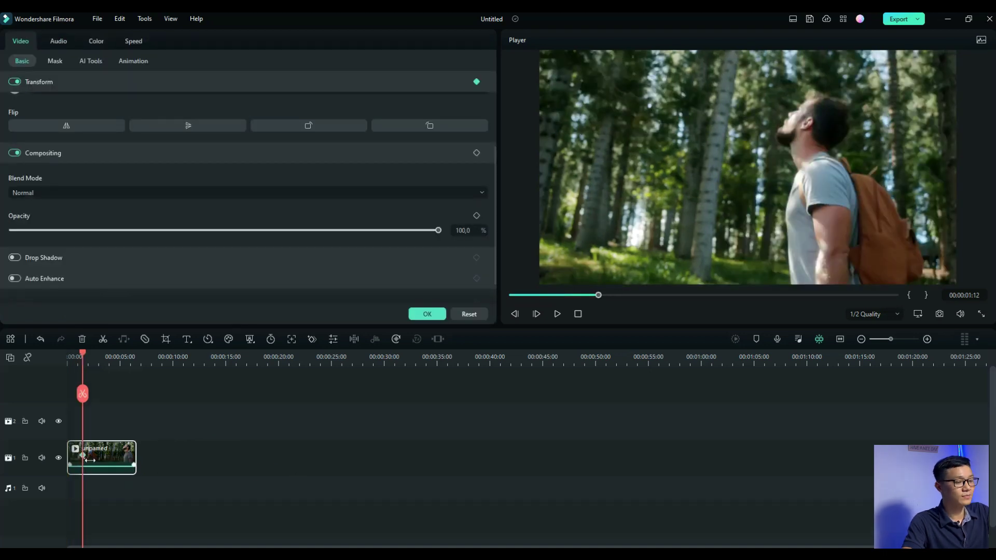
left_click(97, 455)
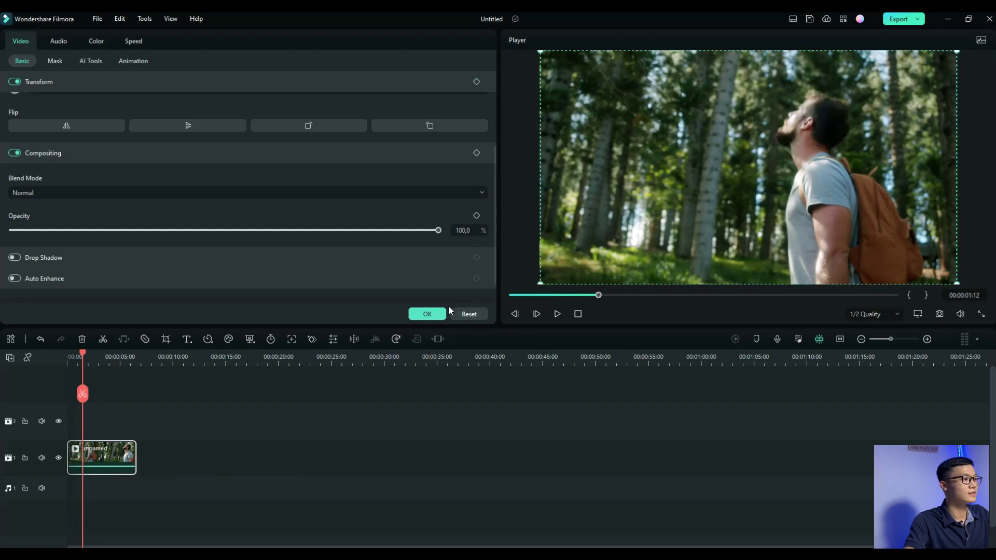
left_click(427, 314)
double_click(92, 454)
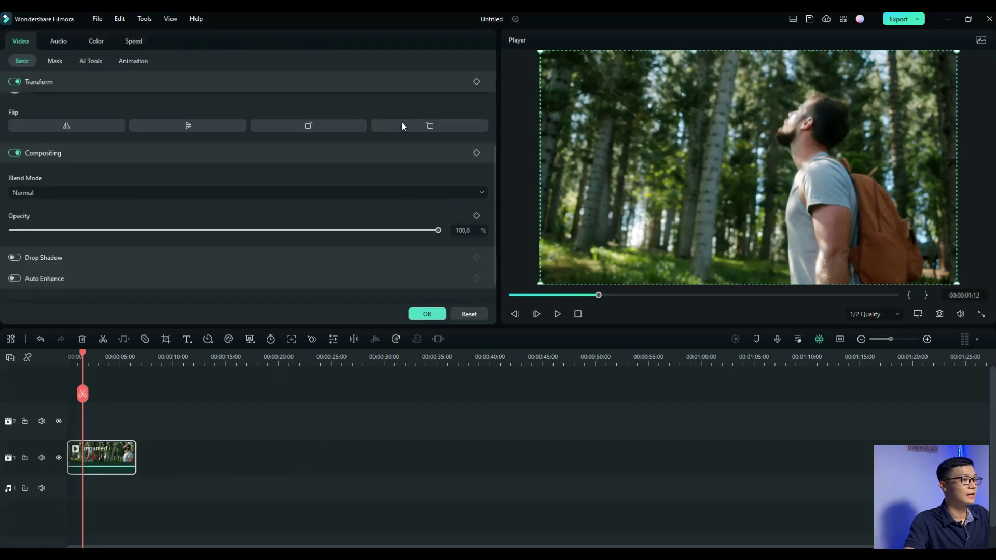
left_click(77, 356)
scroll(142, 138, "up", 4)
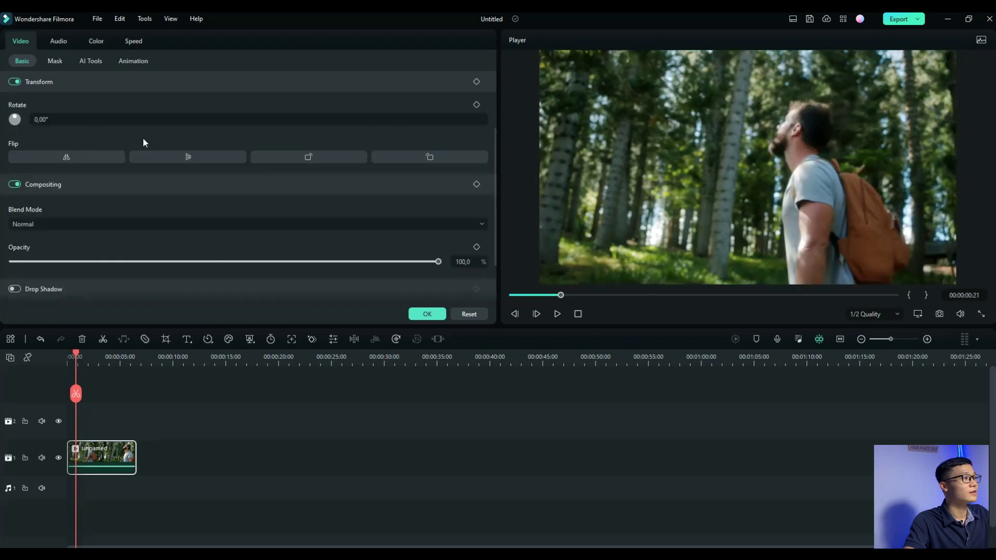
scroll(145, 138, "up", 4)
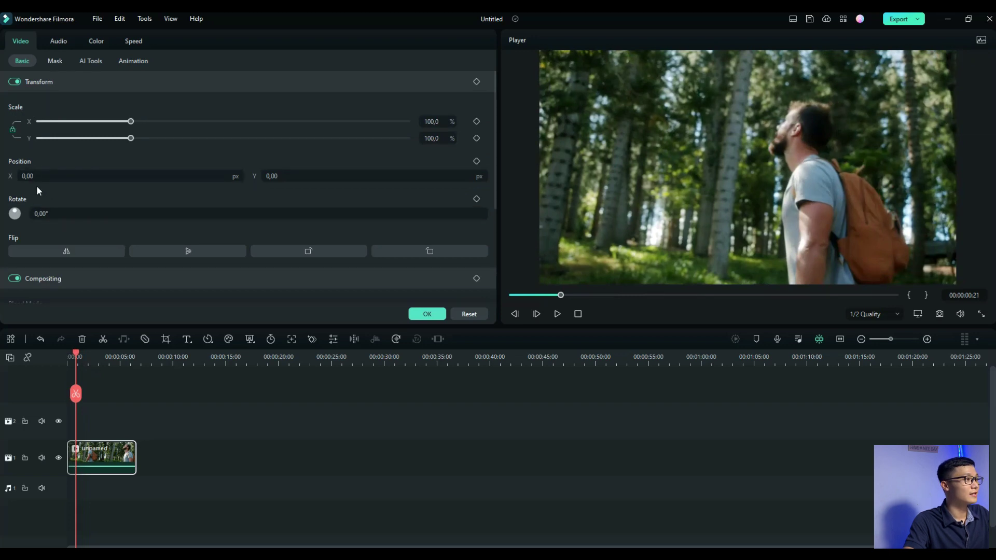
scroll(36, 185, "down", 2)
scroll(41, 242, "down", 2)
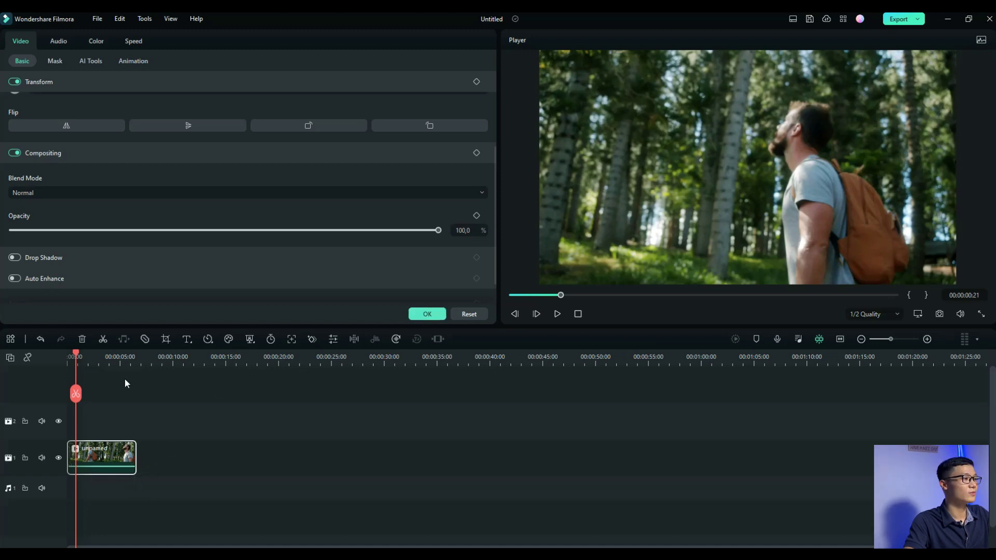
- Add a Scale keyframe near the start of the hiker clip
left_click_drag(76, 357, 83, 356)
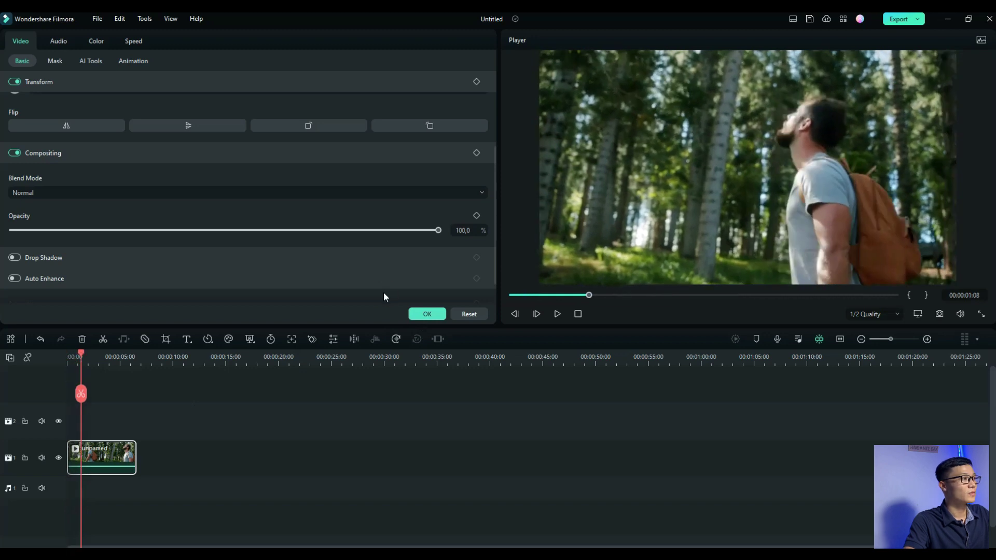
scroll(384, 296, "up", 3)
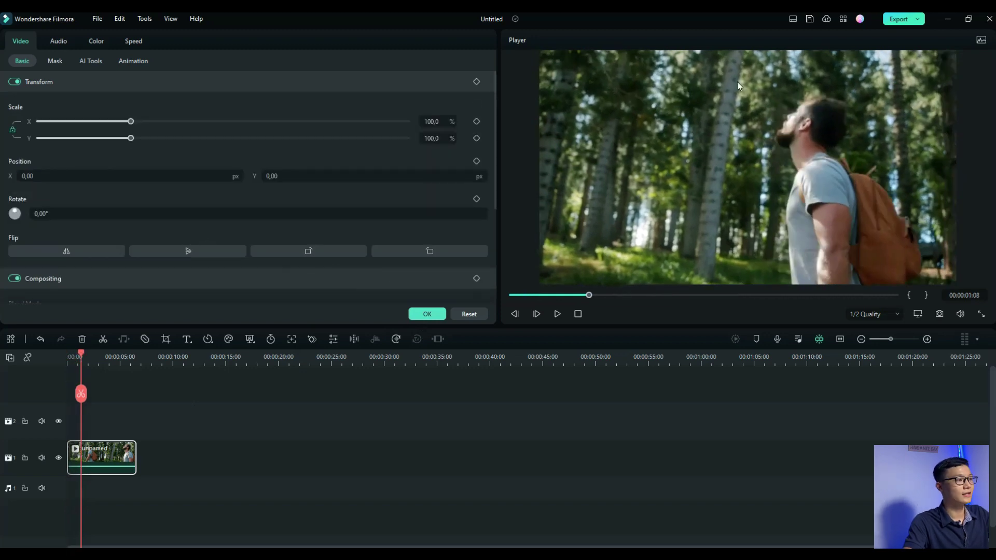
mouse_move(78, 356)
left_mouse_down()
mouse_move(138, 354)
mouse_move(72, 366)
left_mouse_up()
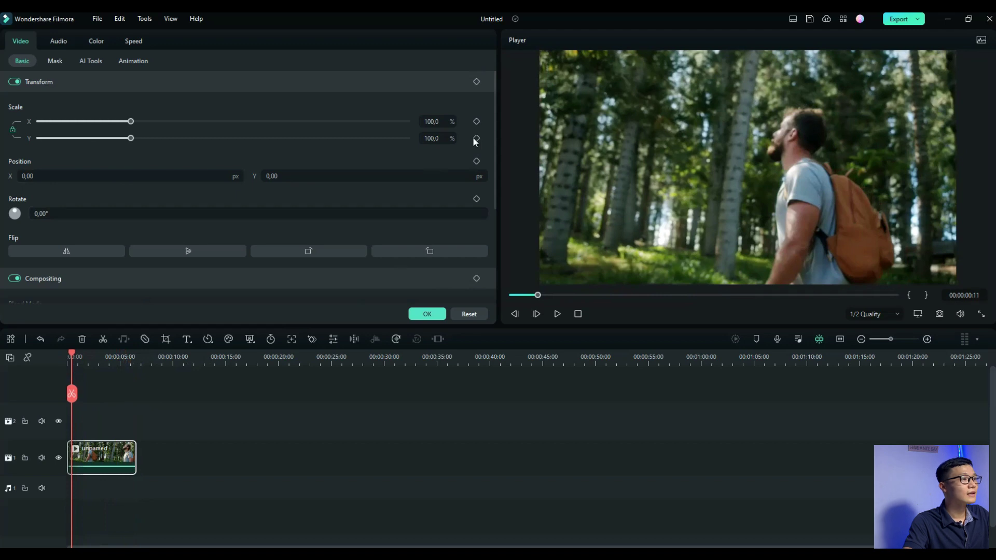
left_click(477, 121)
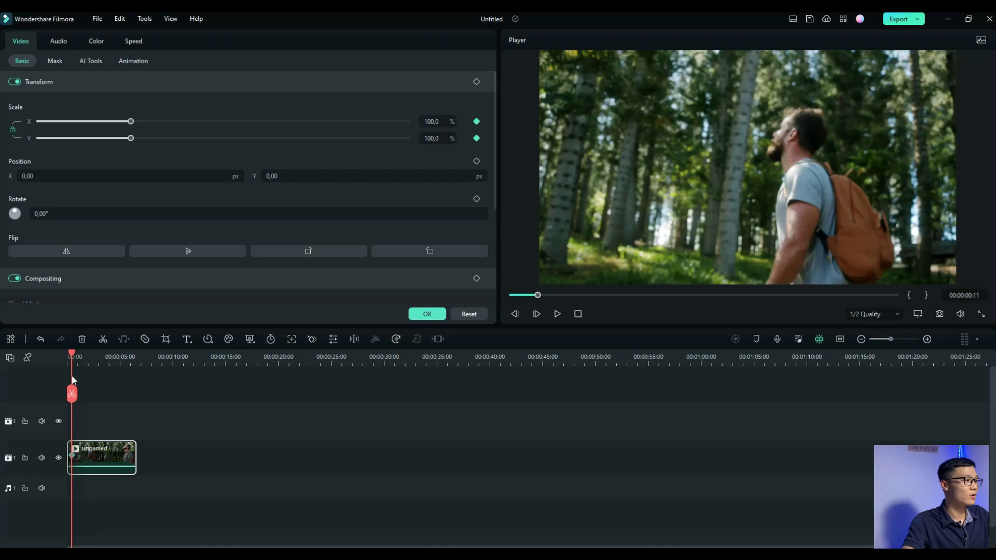
- Add a second Scale keyframe at about two seconds into the hiker clip
left_click_drag(72, 356, 88, 356)
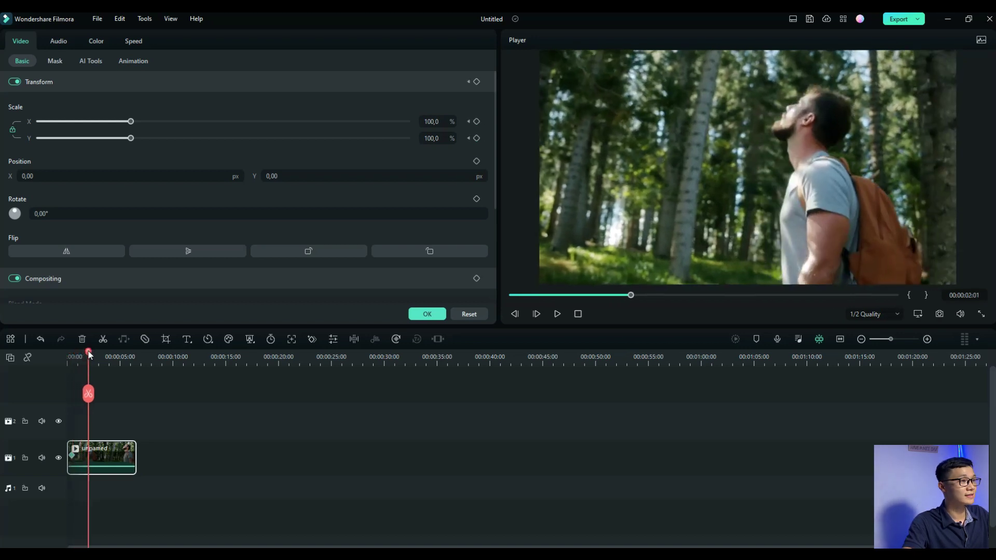
left_click(476, 121)
left_click(73, 460)
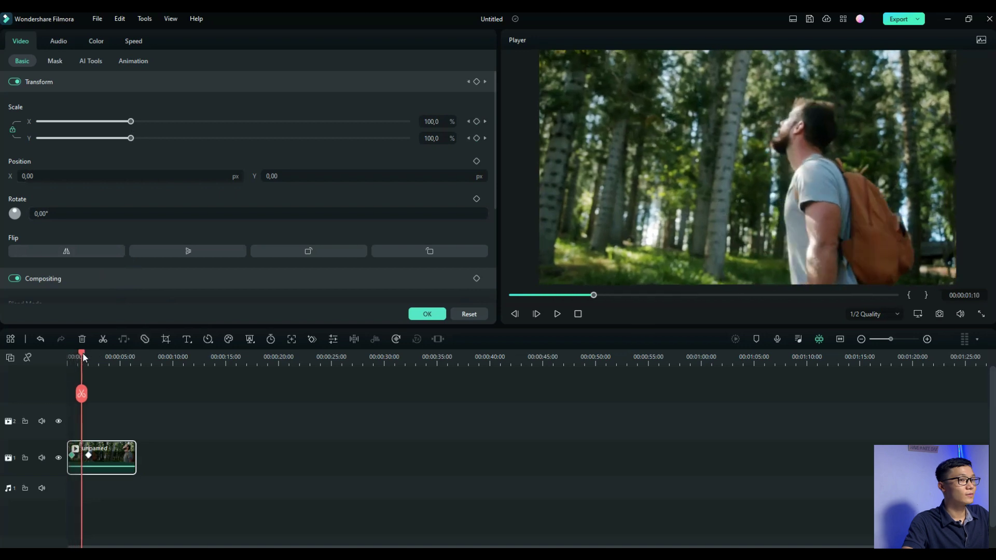
mouse_move(73, 357)
left_mouse_down()
mouse_move(92, 357)
mouse_move(64, 357)
mouse_move(88, 356)
left_mouse_up()
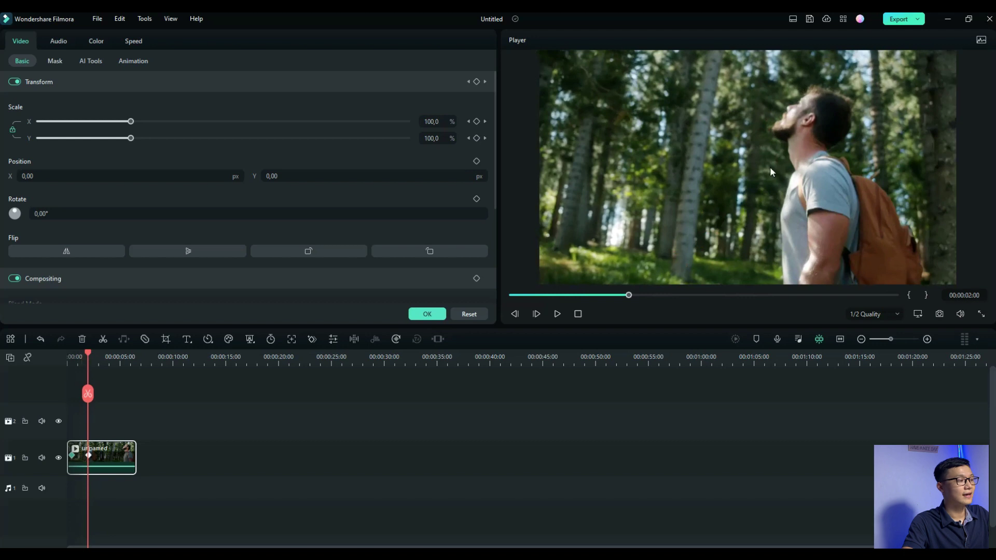
double_click(91, 459)
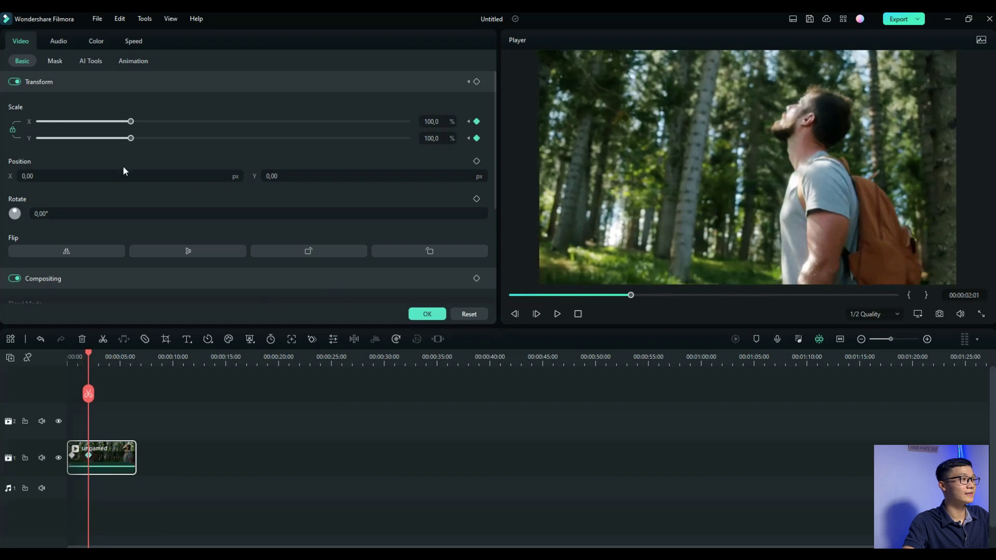
- Set Scale X to 140% at the second keyframe and preview the zoom from the clip's start
left_click(431, 121)
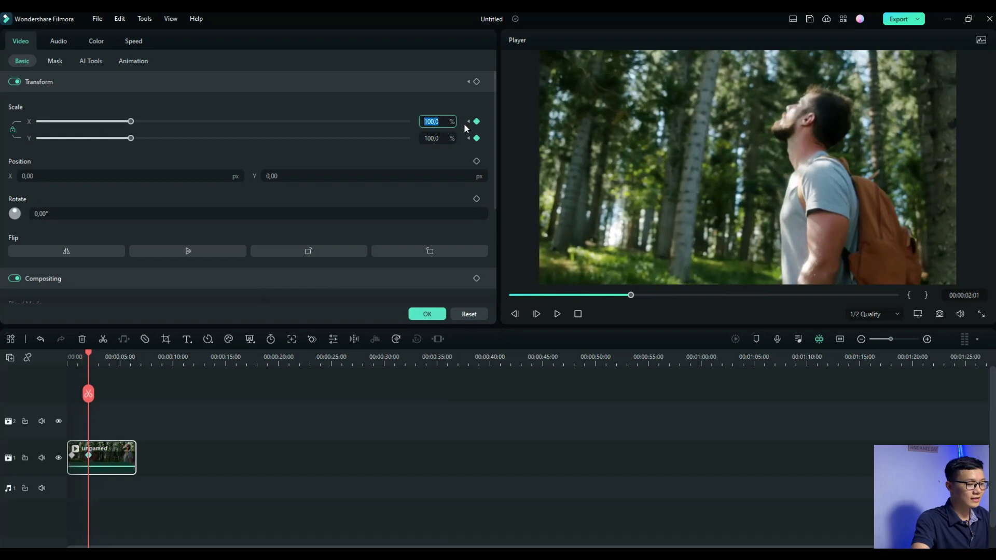
type("140")
key("Return")
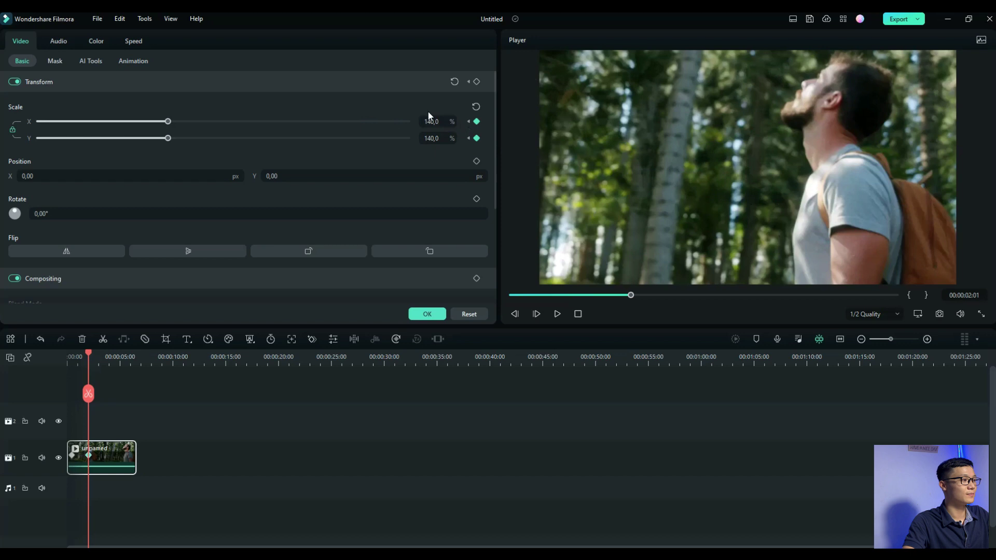
left_click_drag(88, 358, 71, 358)
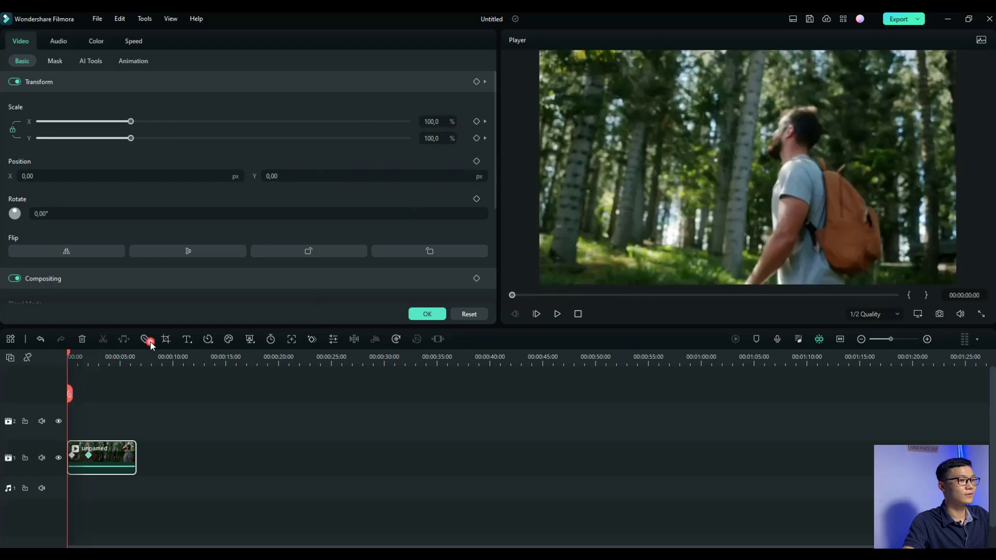
left_click(556, 314)
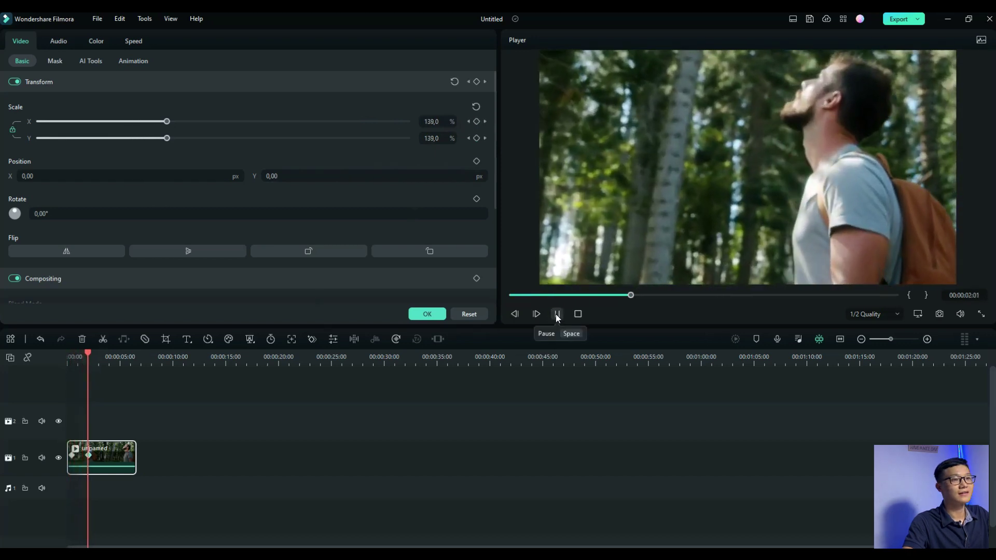
left_click(557, 314)
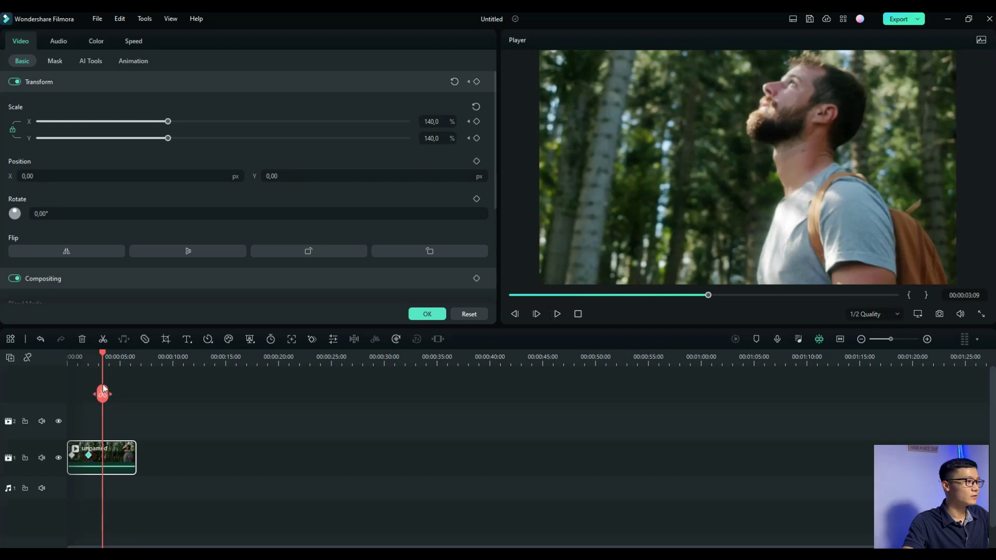
- Add an opacity keyframe near the hiker clip's end and make its last frame fully transparent
left_click_drag(103, 356, 123, 356)
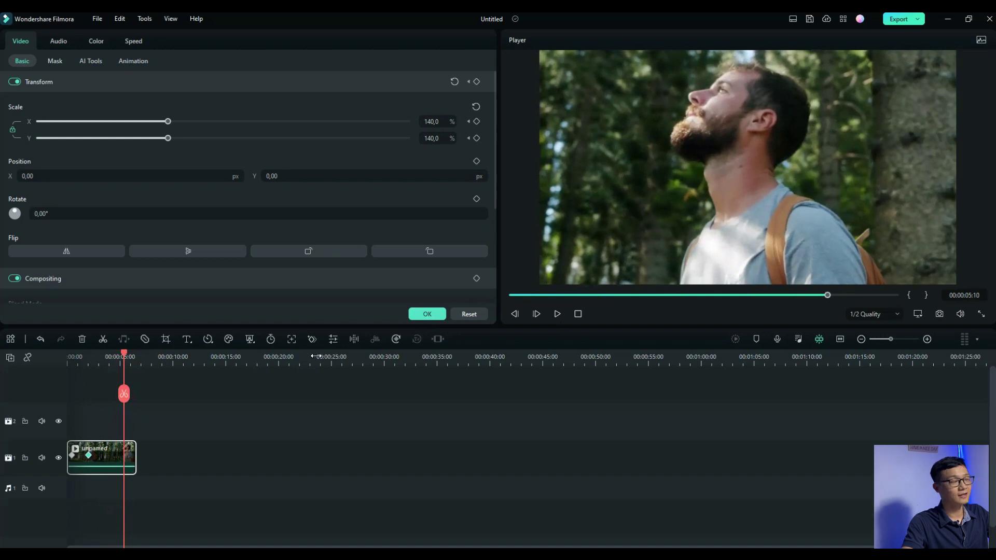
scroll(135, 202, "down", 2)
scroll(113, 210, "down", 3)
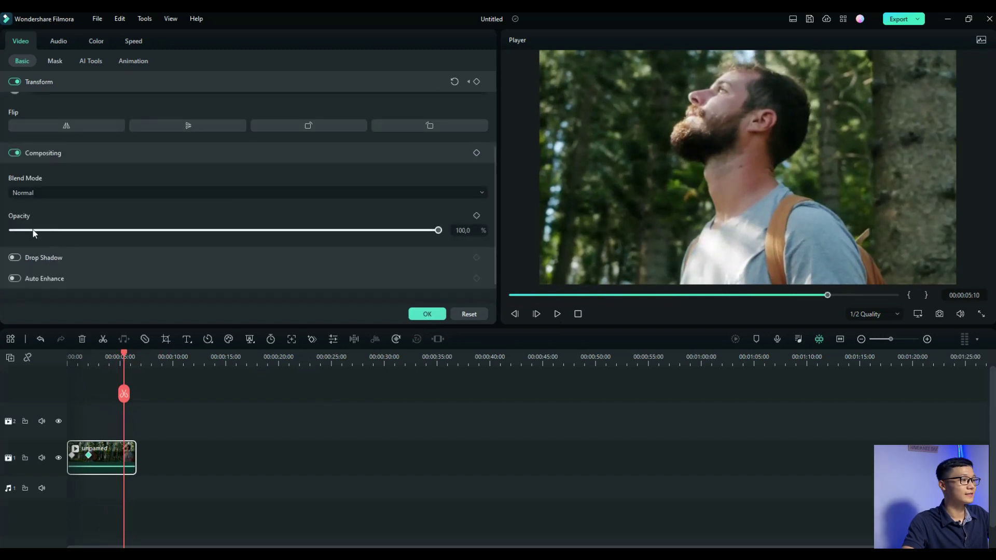
left_click_drag(123, 357, 133, 357)
left_click(476, 216)
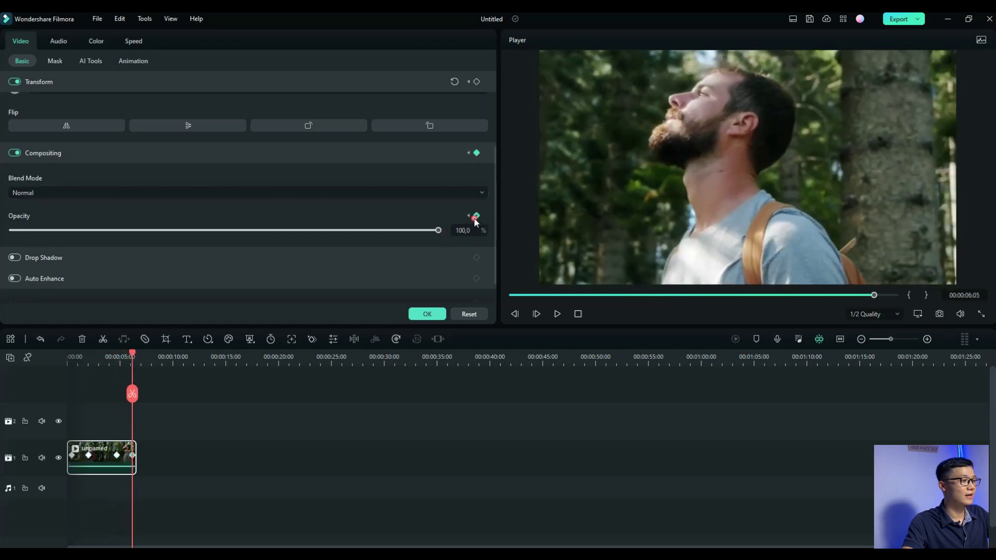
left_click(122, 460)
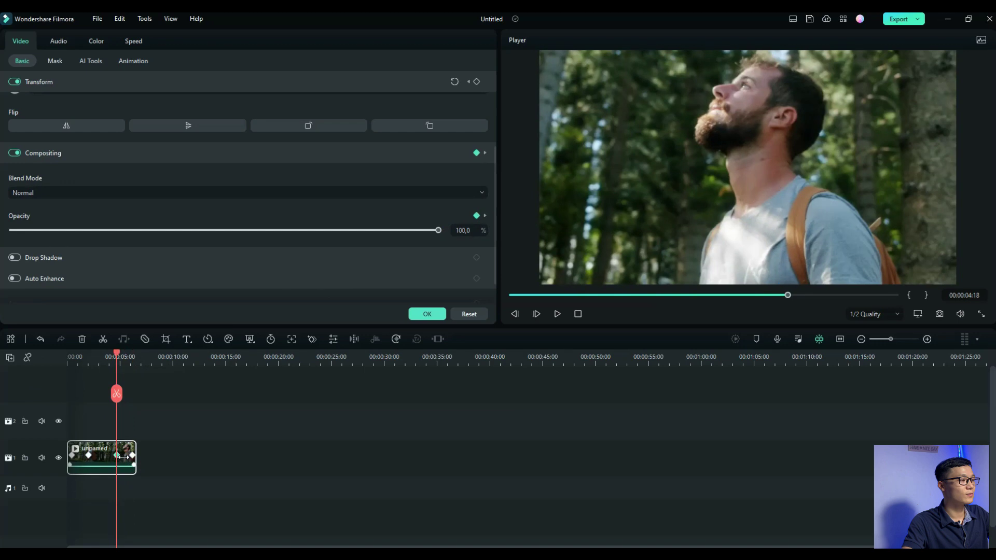
left_click(150, 458)
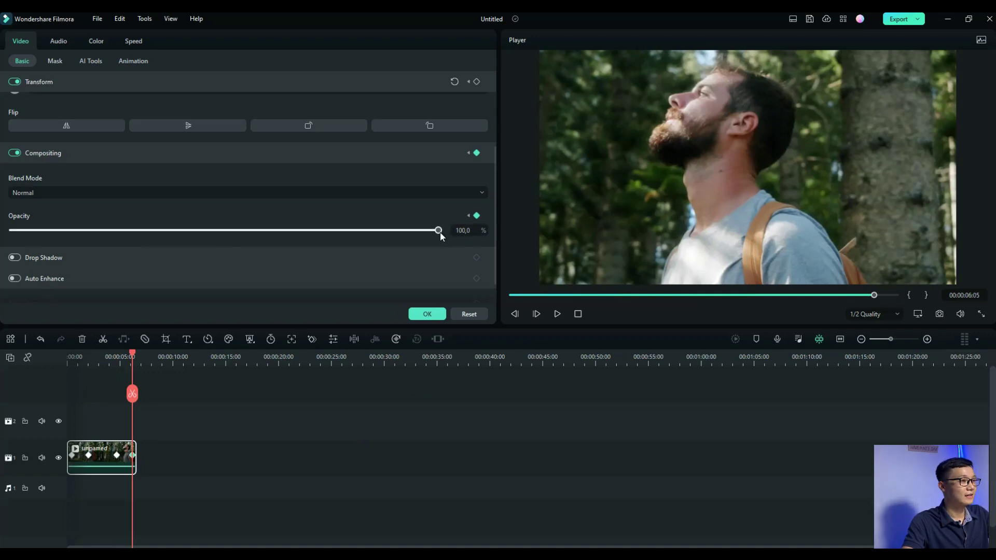
left_click_drag(439, 231, 11, 231)
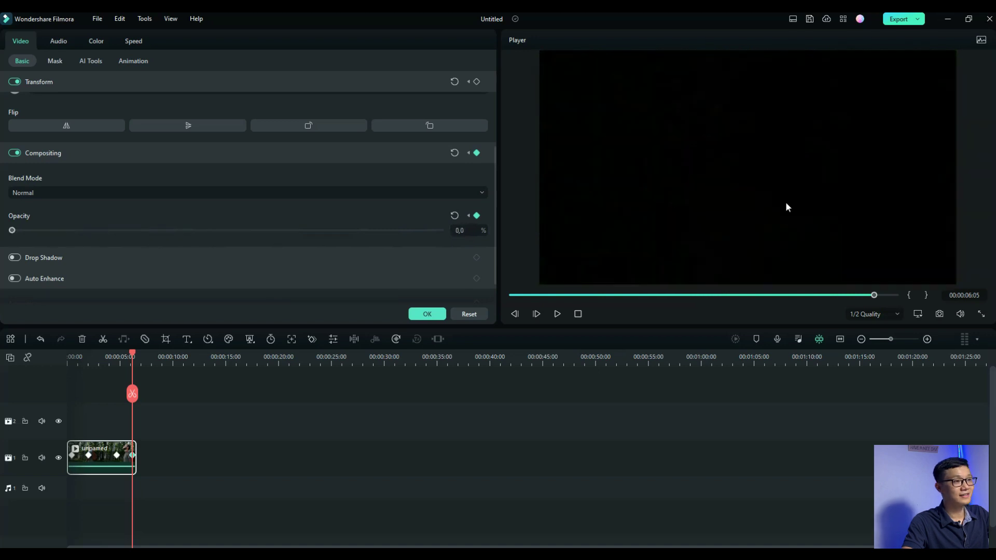
- Preview the fade to black, then close the properties back to Stock Media Favorites
left_click_drag(133, 358, 110, 358)
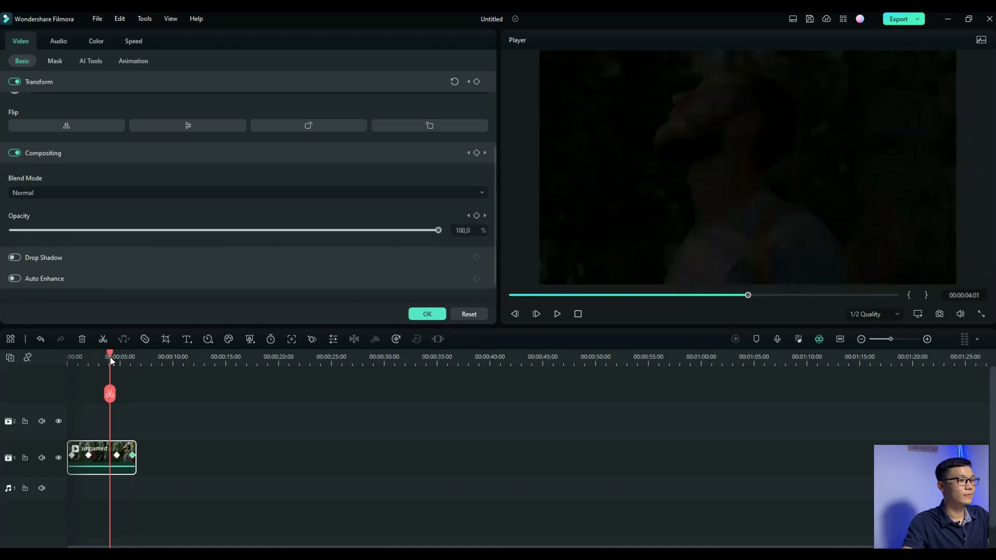
left_click(555, 314)
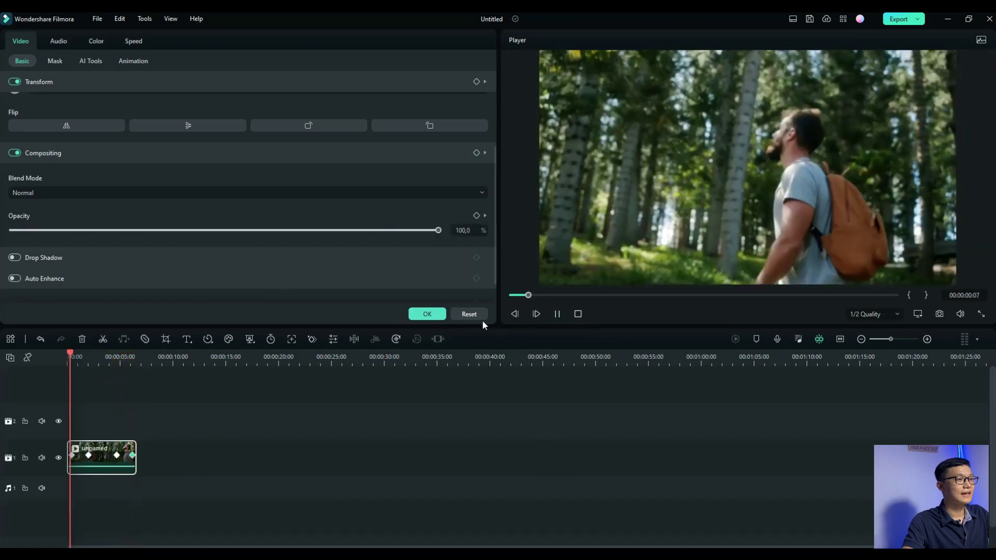
left_click(557, 314)
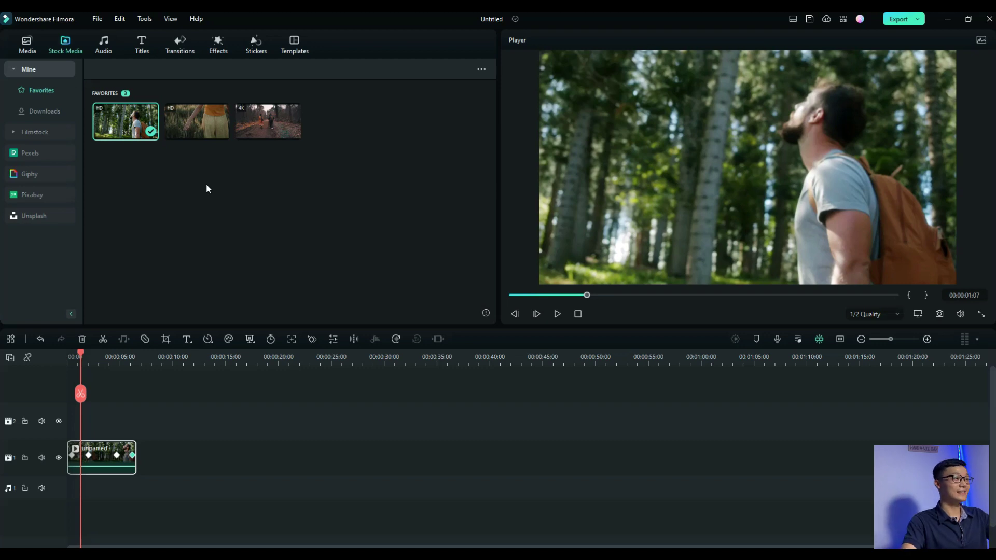
- Add the wheat-field clip after the forest clip, with opacity keyframes starting at 0
left_click_drag(196, 122, 172, 456)
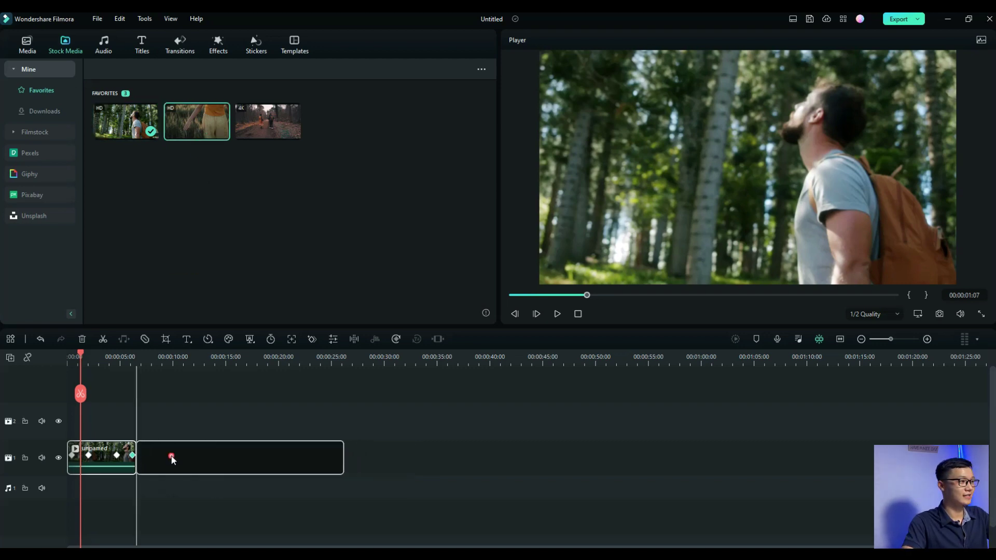
key("Down")
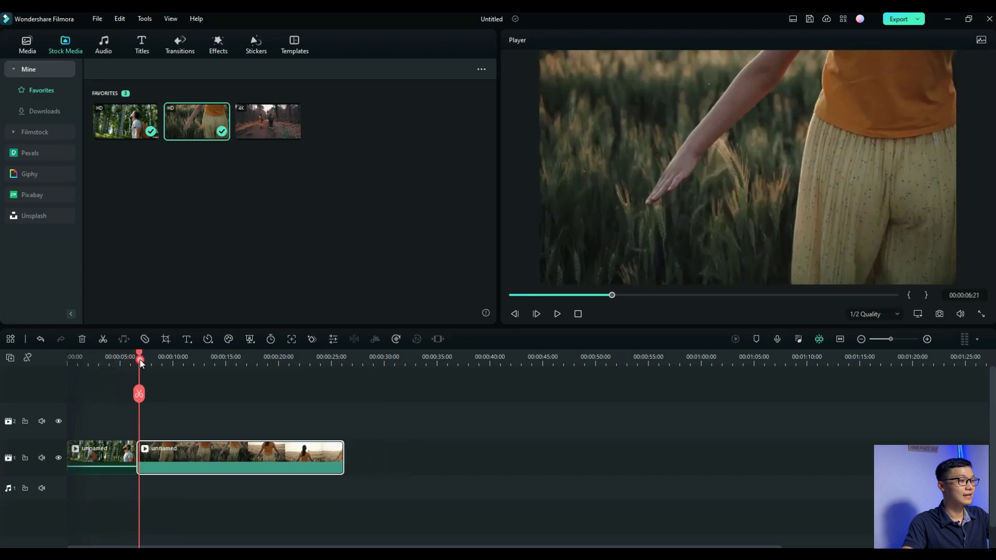
double_click(167, 460)
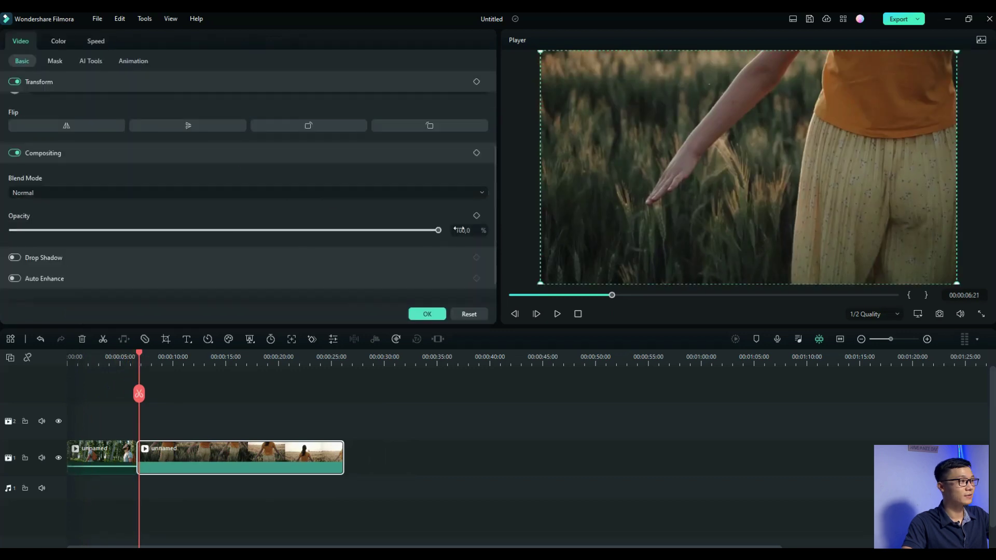
left_click(478, 217)
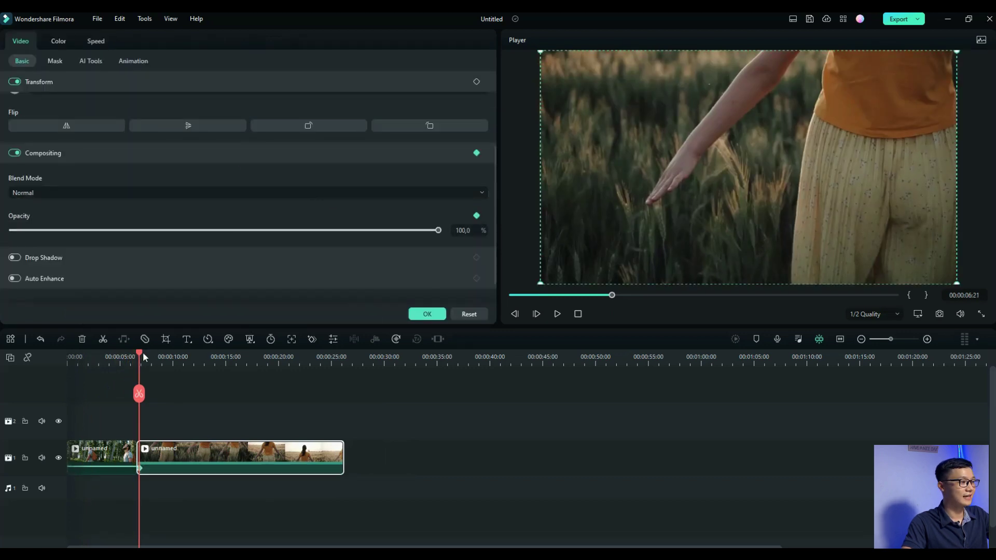
left_click_drag(142, 358, 171, 357)
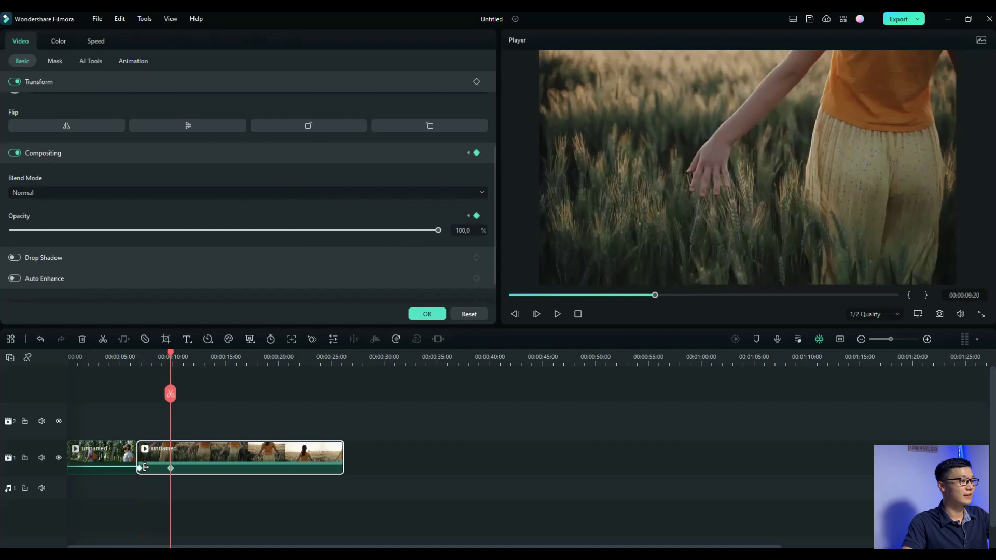
left_click(141, 470)
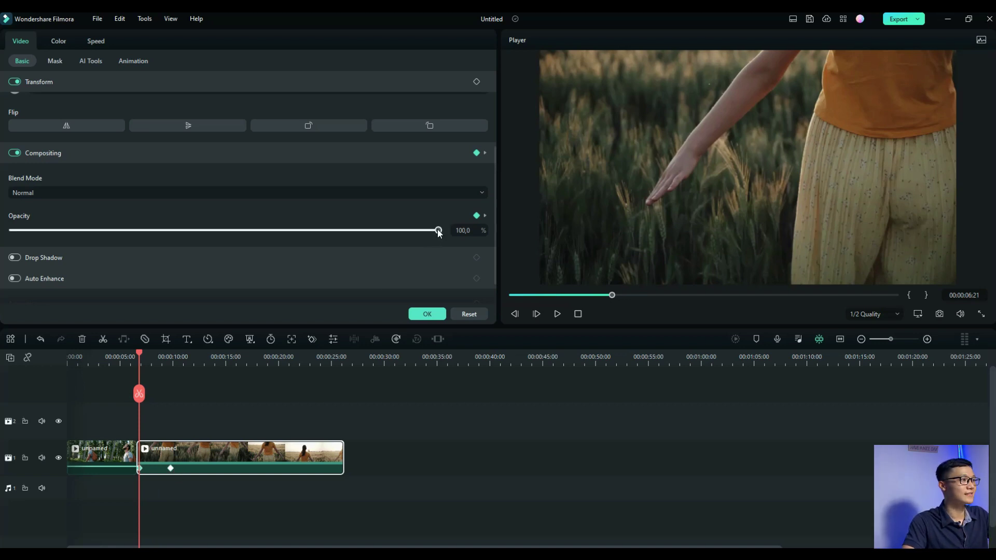
left_click_drag(438, 231, 6, 231)
- Apply the opacity change and play back the wheat-field fade-in
left_click(428, 314)
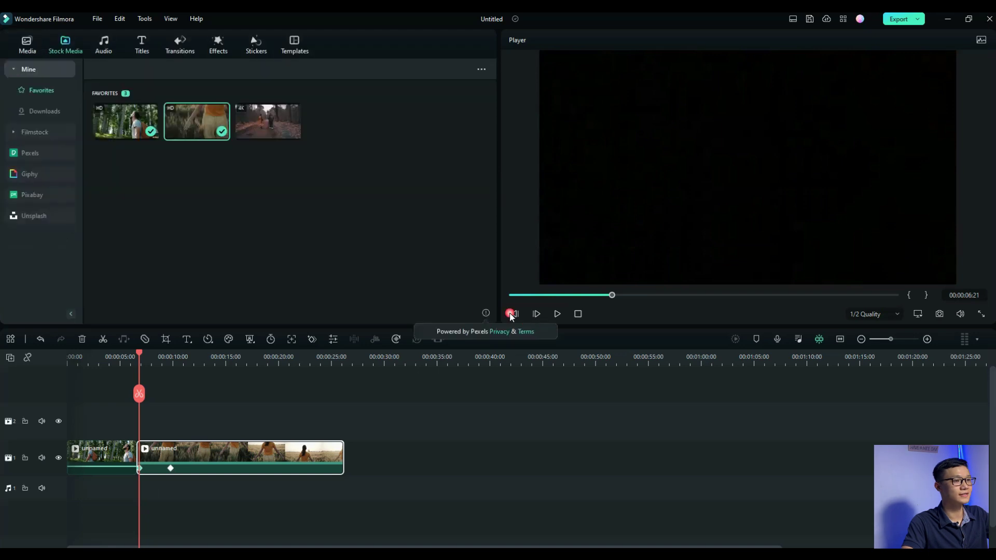
left_click(556, 314)
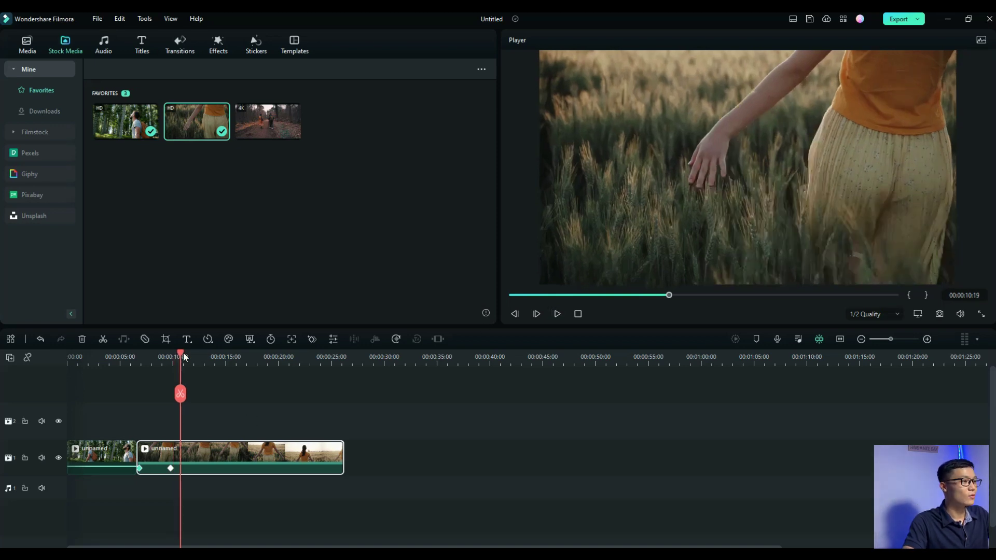
left_click_drag(172, 357, 183, 356)
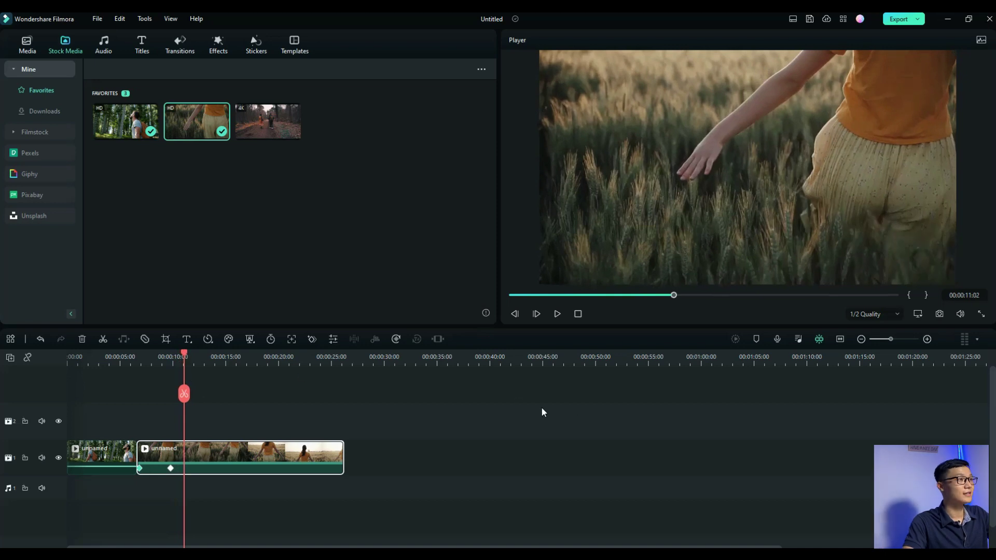
- Drag the Intense Fog sticker from Stickers onto track 2 above the wheat-field clip
left_click(256, 50)
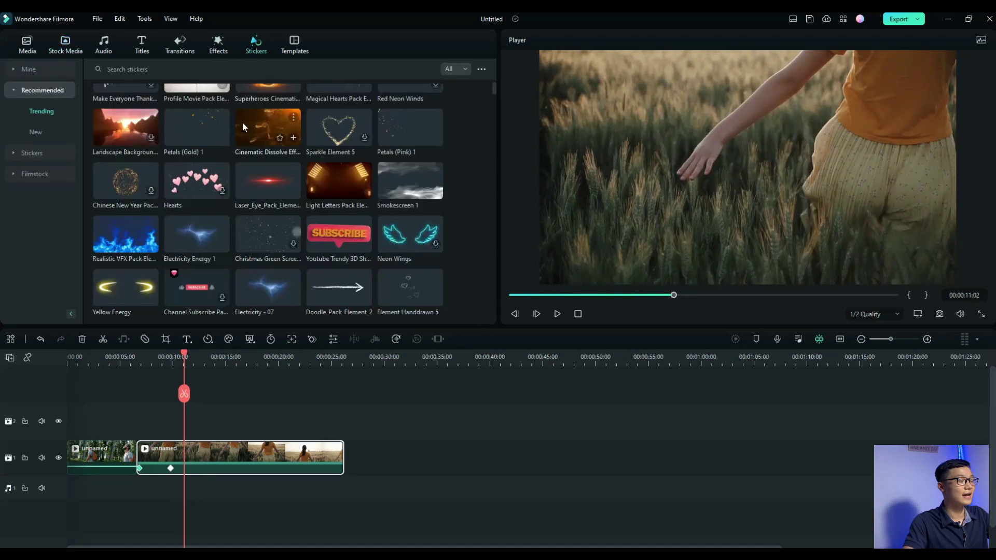
scroll(322, 231, "down", 1)
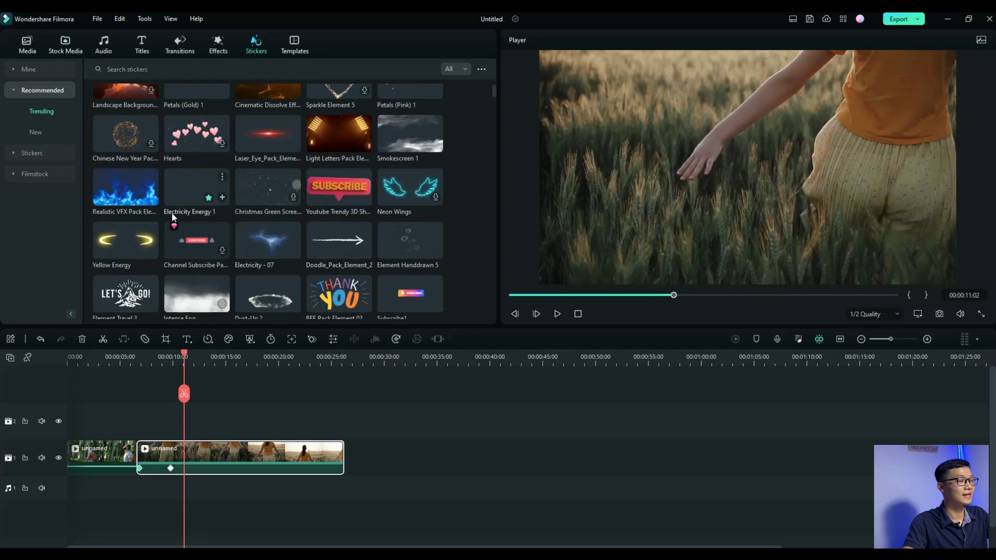
scroll(337, 260, "down", 1)
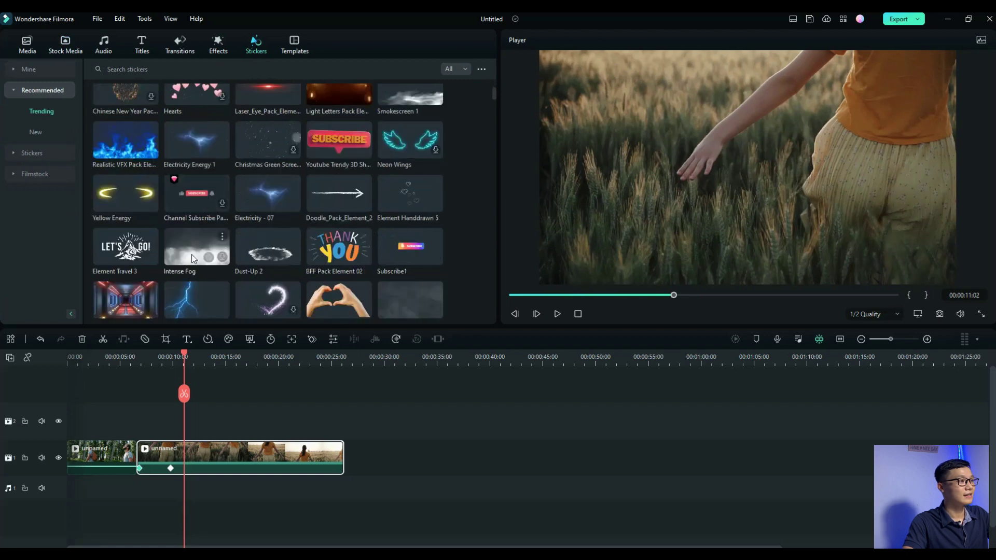
left_click_drag(179, 243, 318, 420)
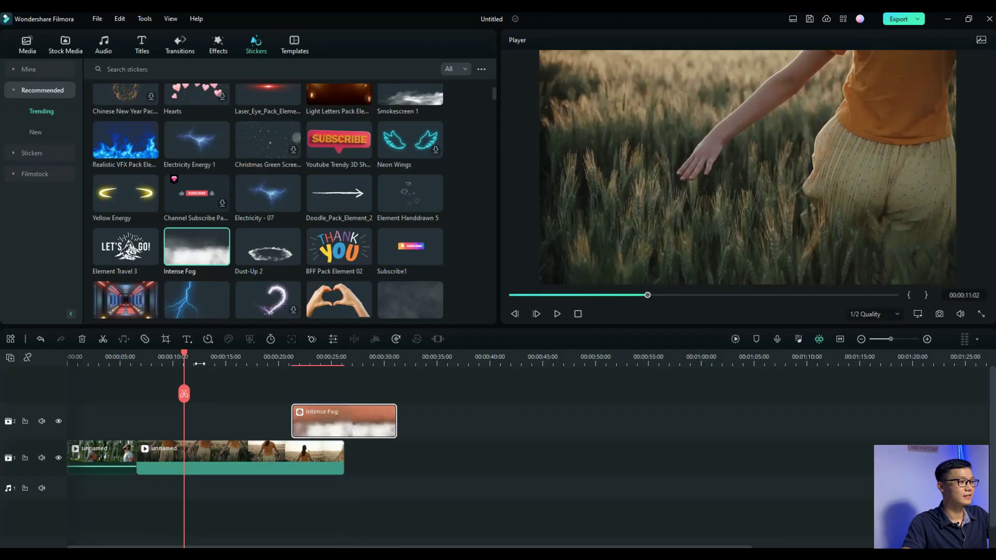
left_click_drag(344, 420, 291, 421)
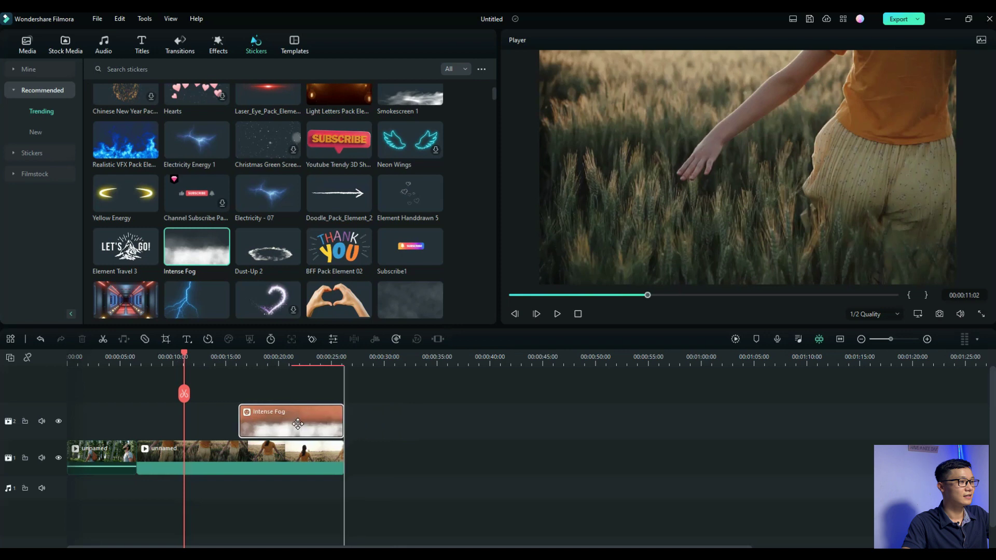
left_click(295, 358)
mouse_move(295, 359)
left_mouse_down()
mouse_move(250, 358)
mouse_move(312, 358)
left_mouse_up()
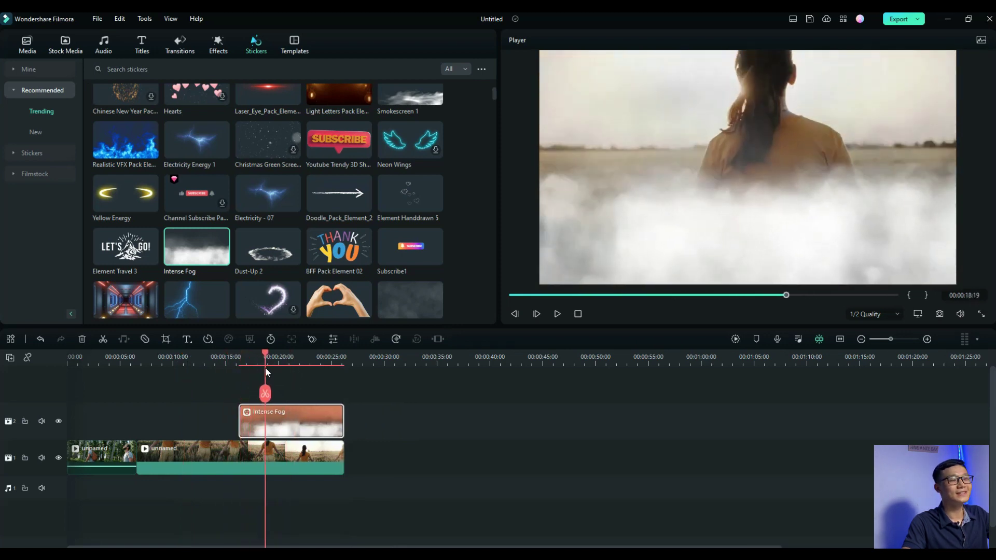
left_click(238, 358)
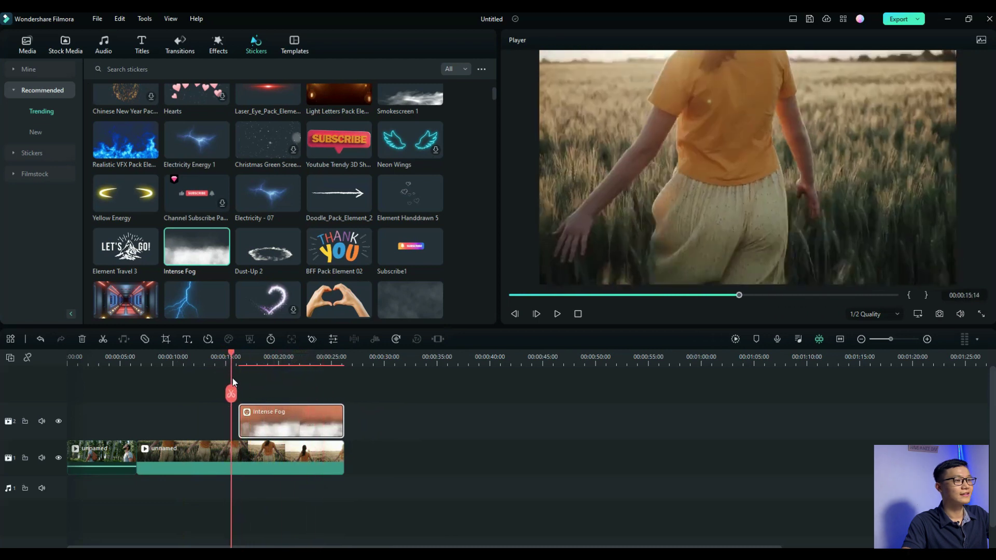
left_click(557, 313)
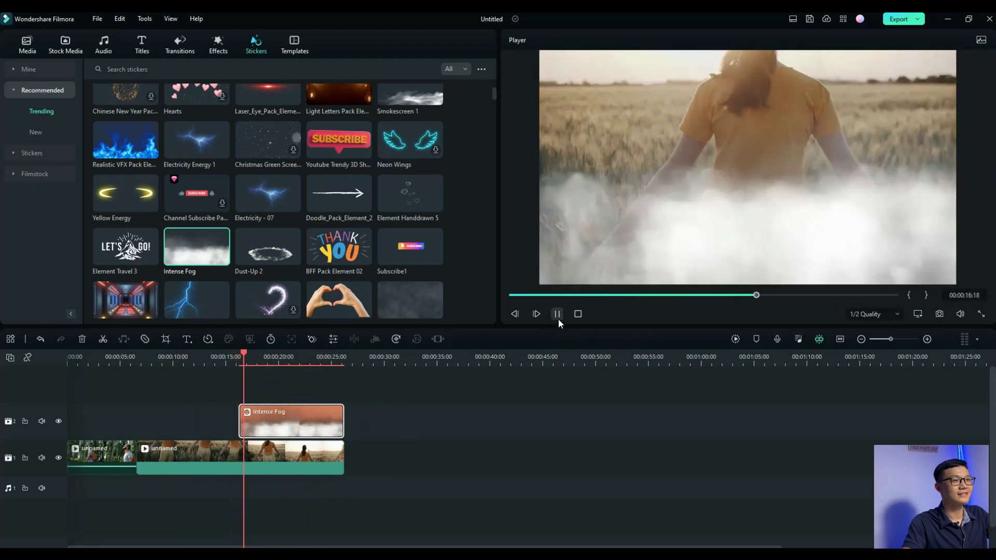
left_click(558, 314)
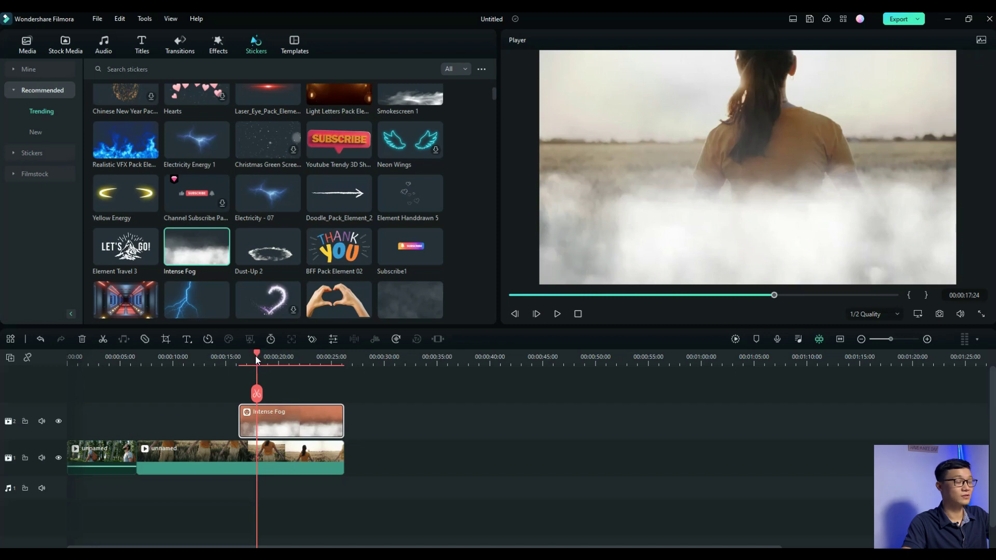
left_click_drag(256, 356, 243, 356)
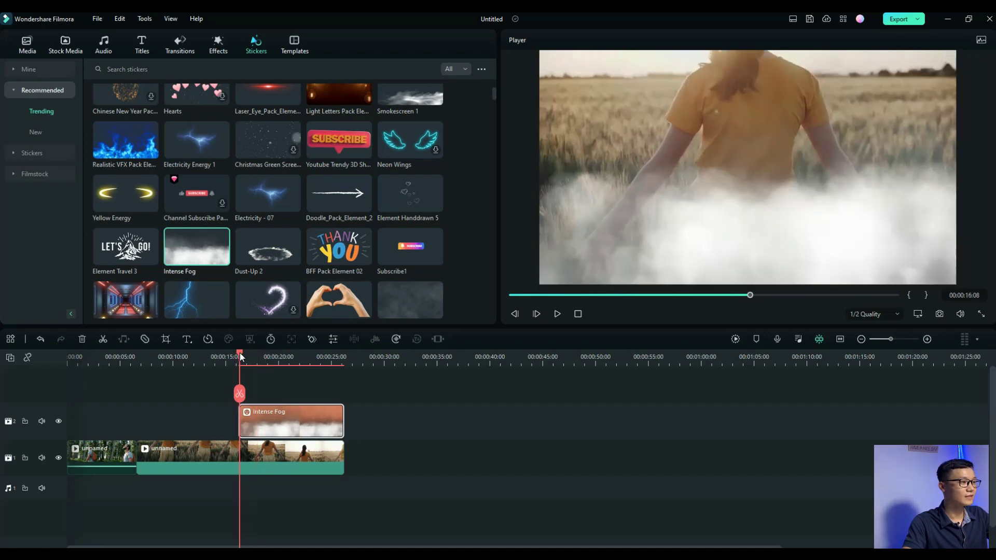
- Give the Intense Fog sticker a 0% opacity keyframe at its start and a later keyframe, then preview
double_click(290, 418)
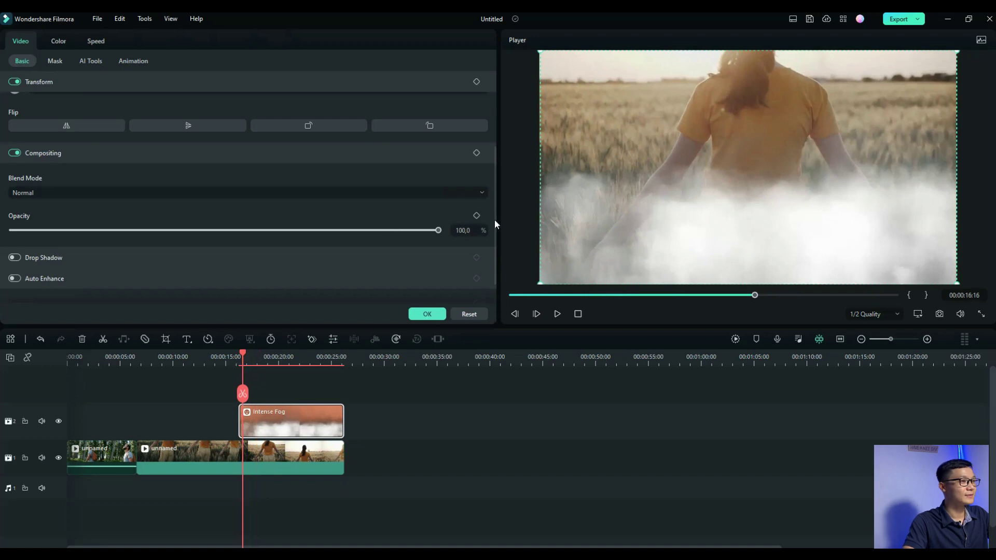
left_click(477, 216)
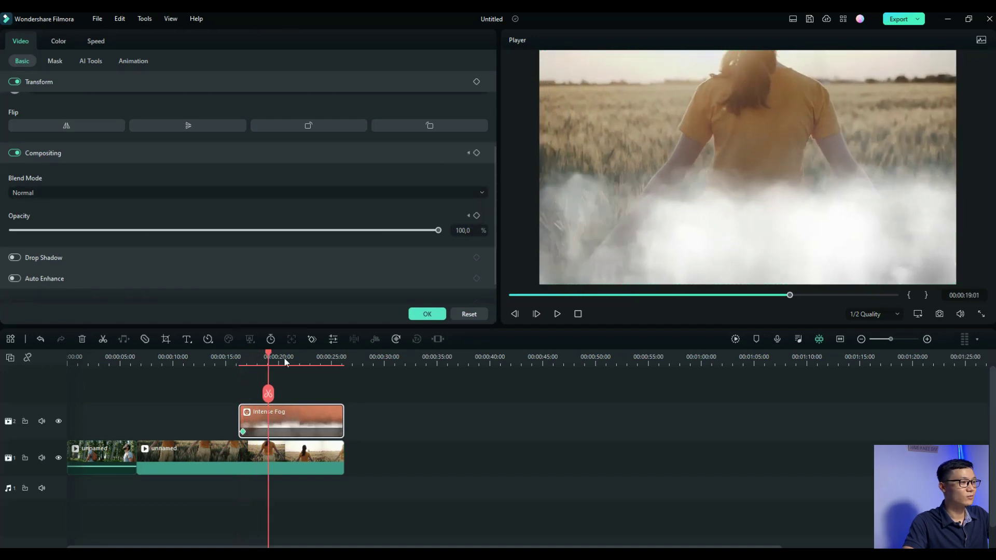
left_click_drag(248, 358, 290, 359)
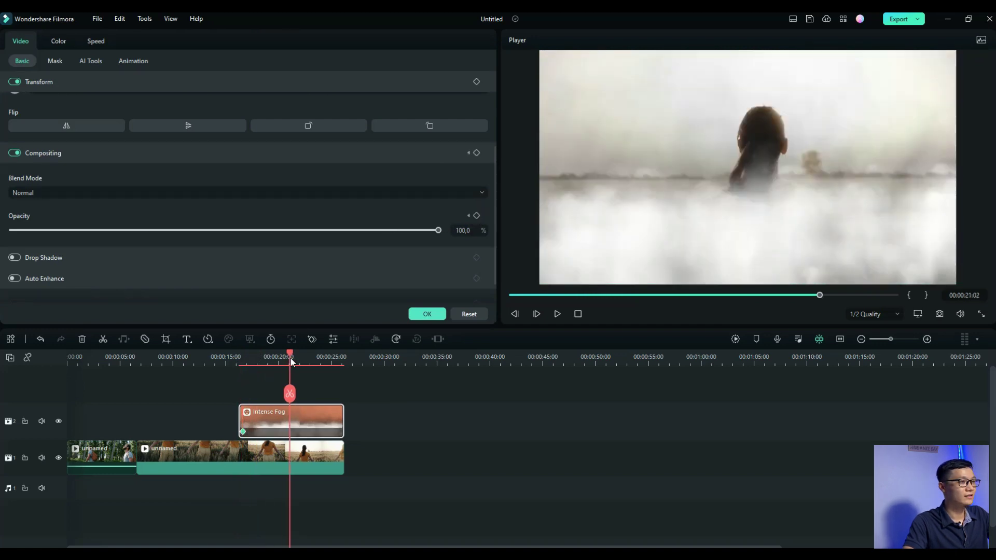
left_click(244, 433)
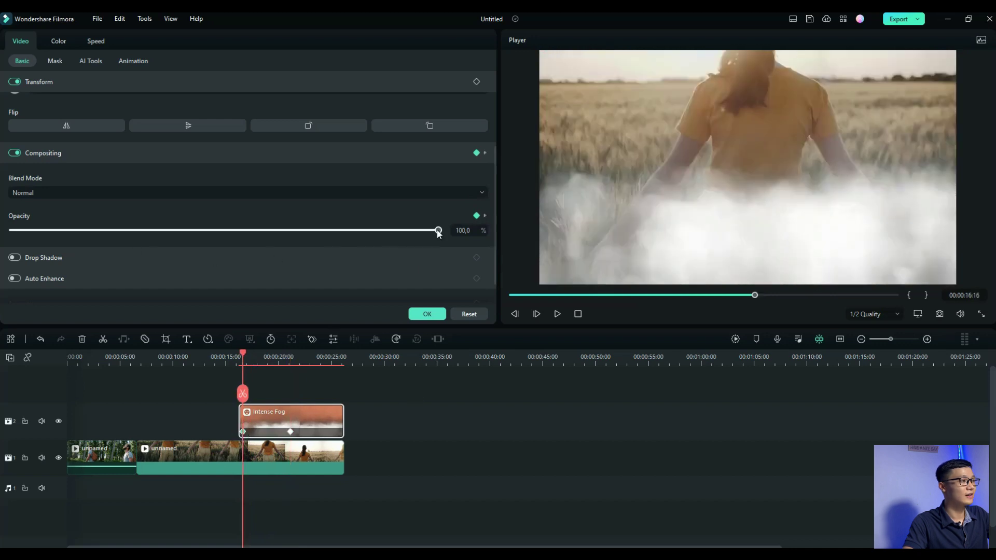
left_click_drag(419, 231, 15, 231)
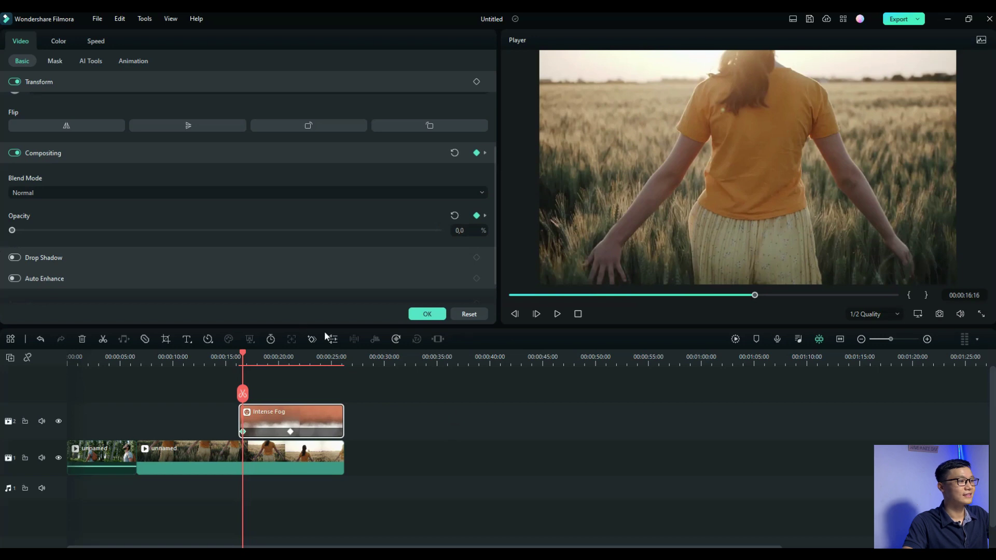
left_click(652, 294)
left_click(559, 314)
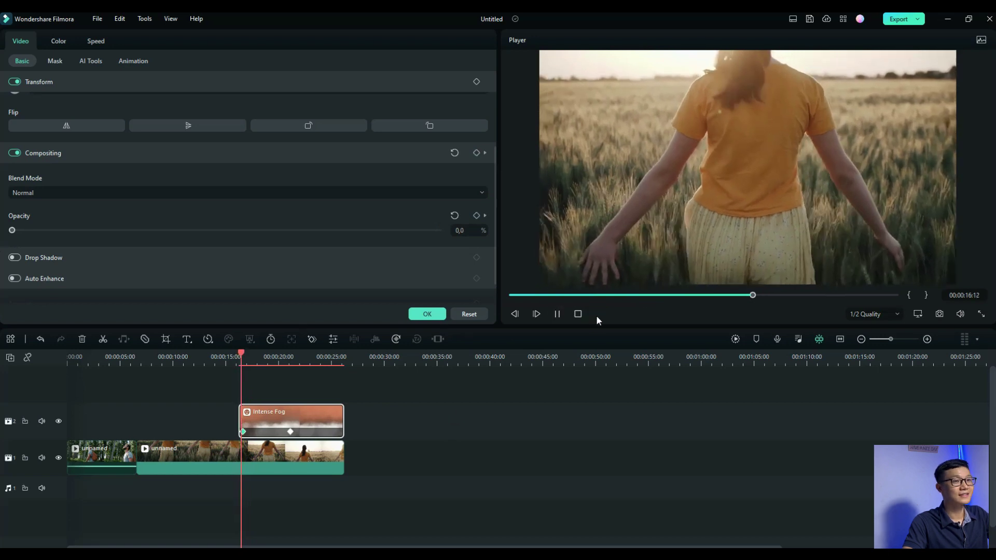